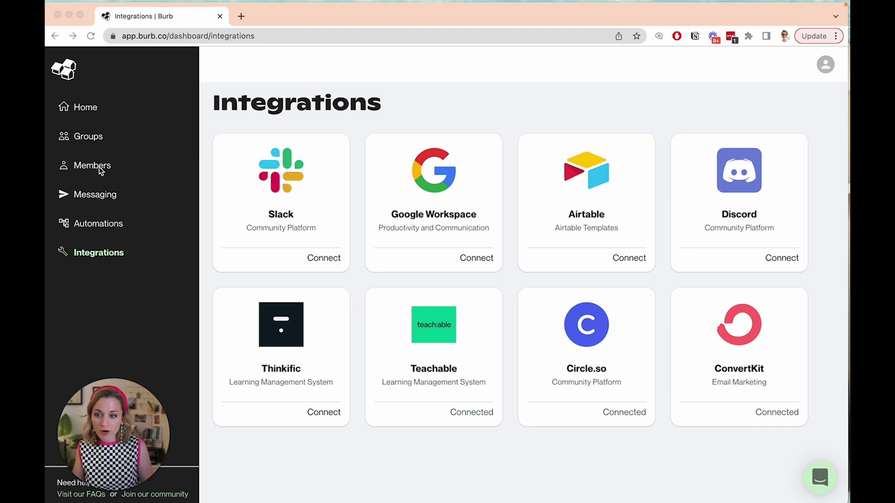
# - Open the groups overview and look through the listed groups with their member and activity figures
pyautogui.click(93, 137)
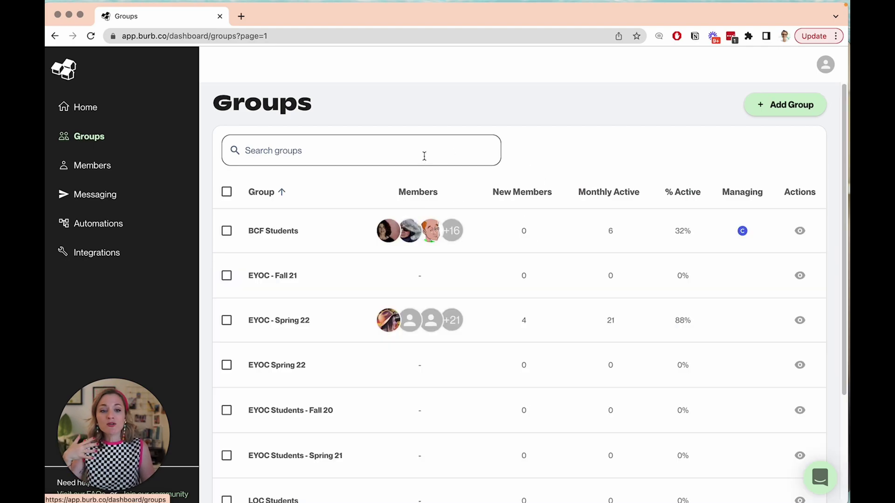
pyautogui.scroll(-3, 392, 258)
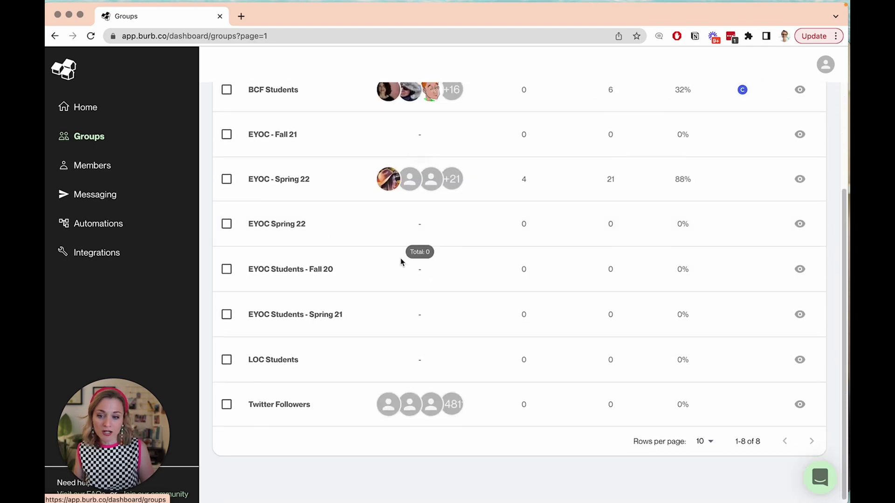
pyautogui.scroll(1, 305, 303)
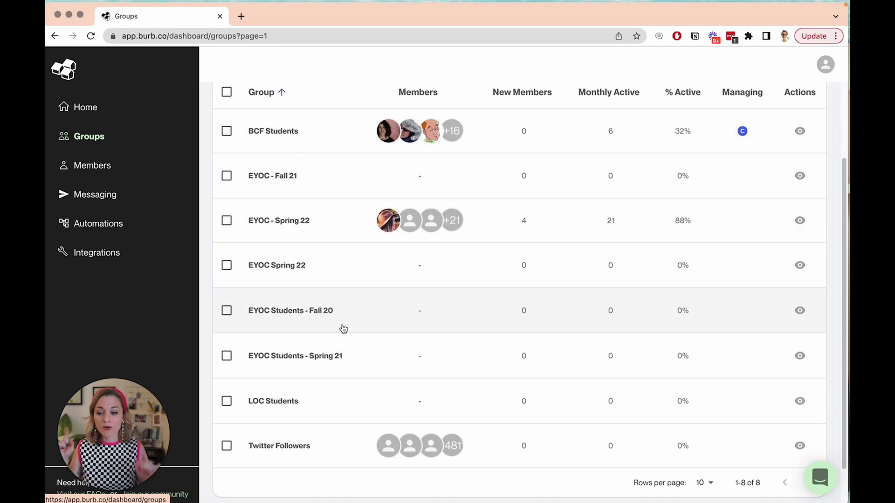
pyautogui.scroll(3, 401, 350)
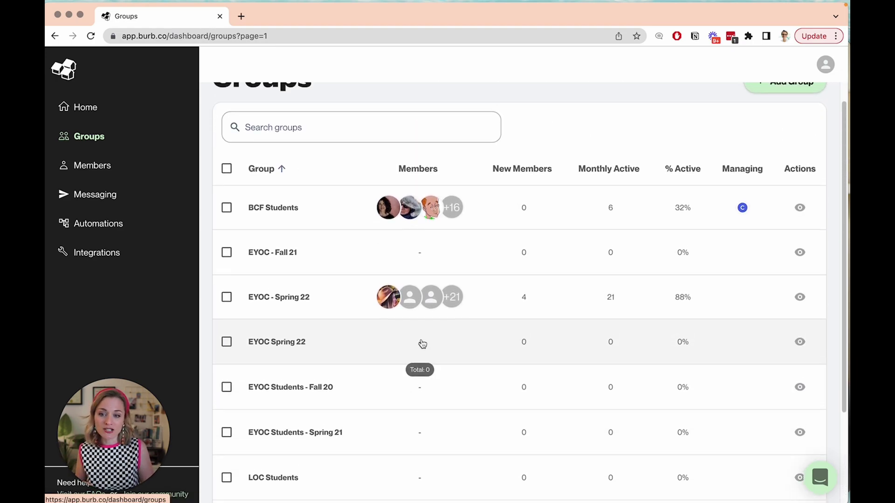
# - Open the BCF Students group and select all members on the first page of its member list
pyautogui.click(227, 231)
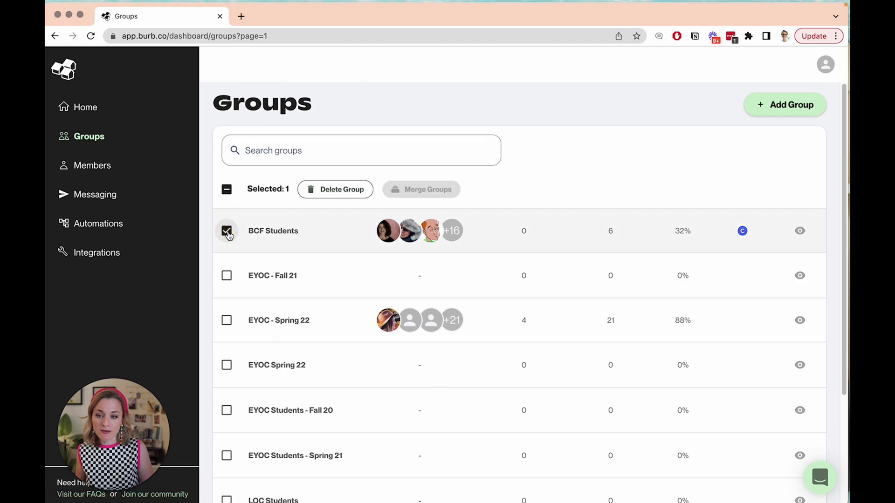
pyautogui.click(308, 237)
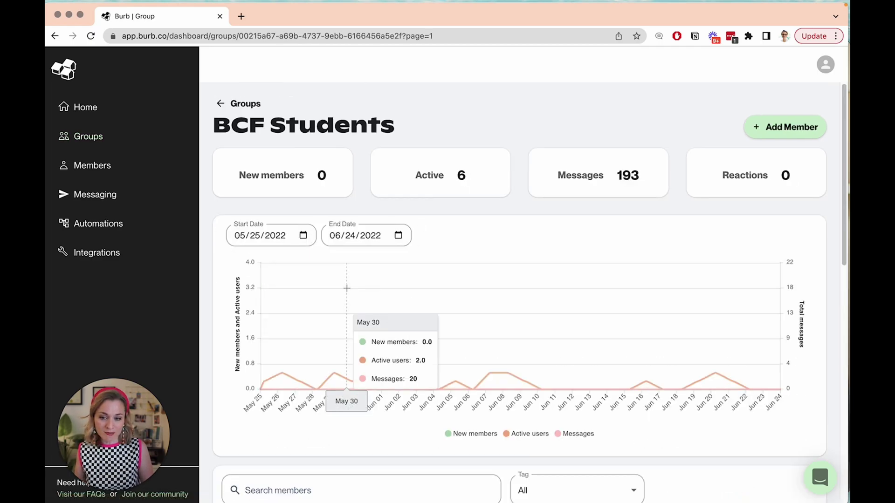
pyautogui.scroll(-4, 282, 315)
pyautogui.click(227, 352)
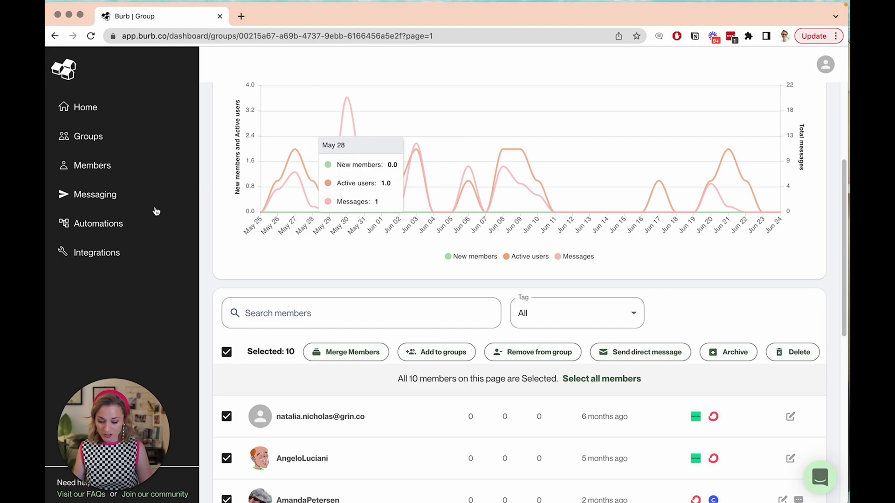
# - Examine the trigger and message in the "Message Most Active Members Each Week" automation
pyautogui.click(108, 233)
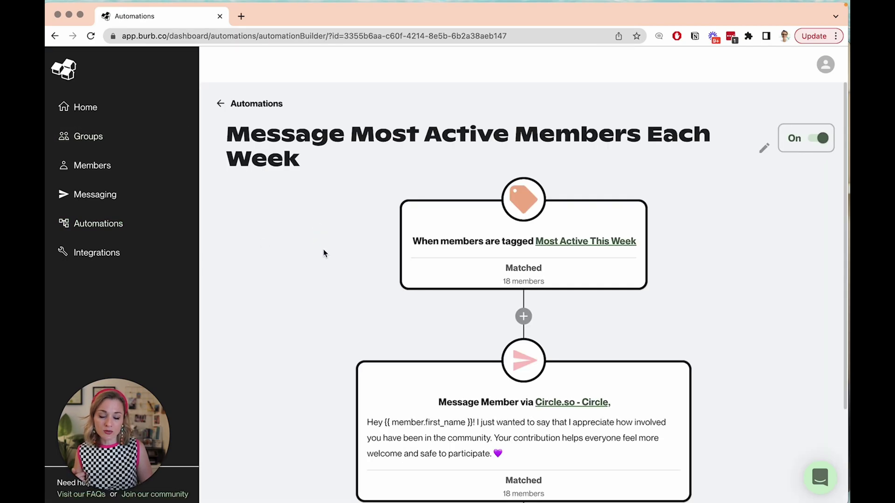
pyautogui.scroll(-3, 323, 249)
pyautogui.scroll(3, 639, 162)
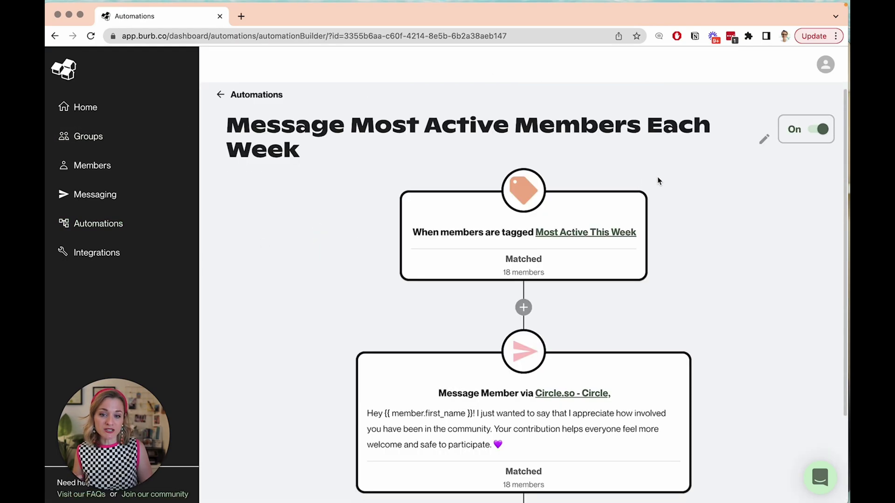
pyautogui.scroll(-3, 667, 266)
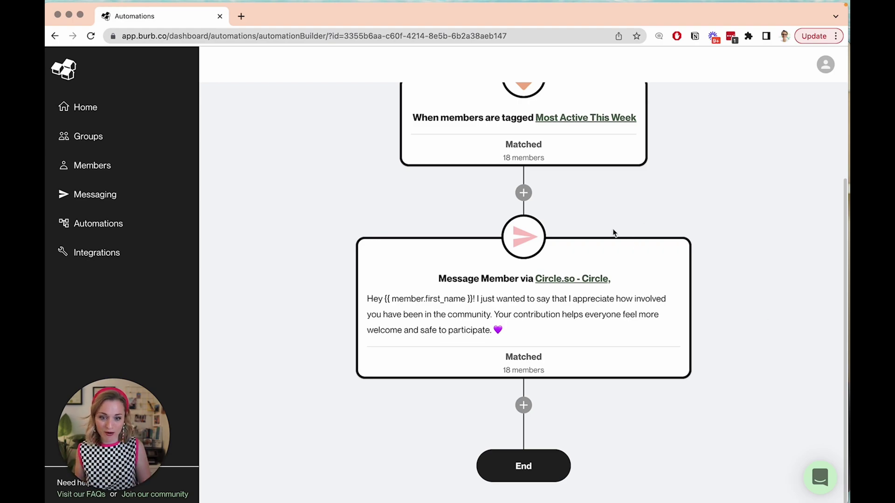
pyautogui.moveTo(617, 322)
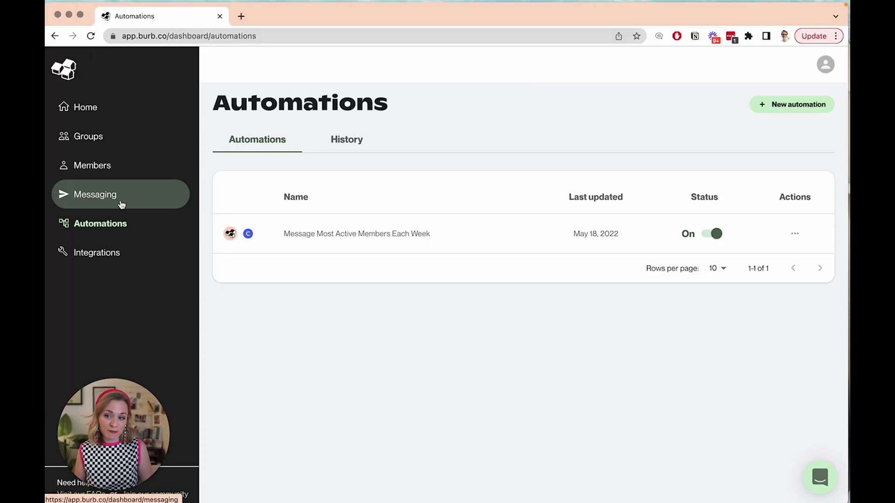
# - View the existing weekly theme posts for Circle.so among the messaging options and close their details
pyautogui.click(122, 205)
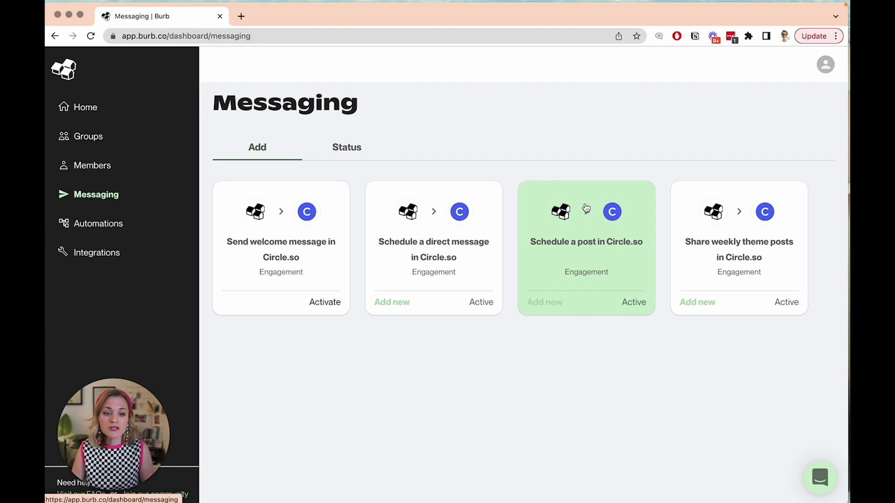
pyautogui.click(743, 205)
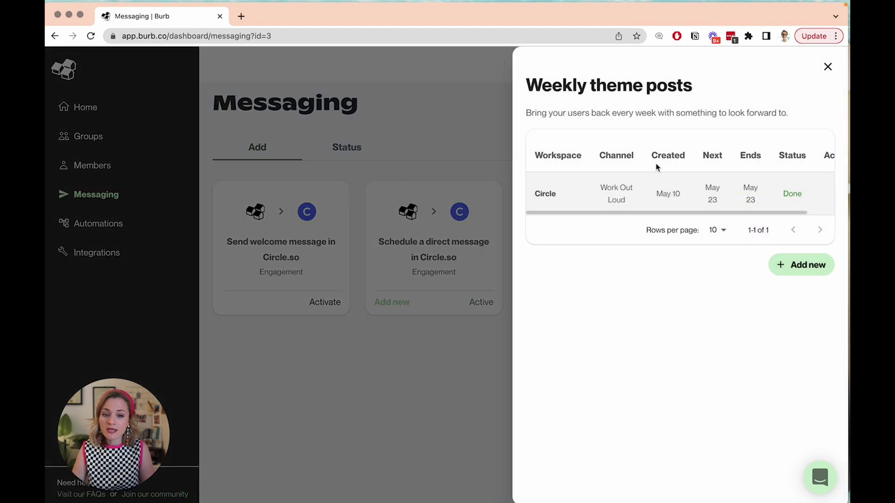
pyautogui.click(828, 67)
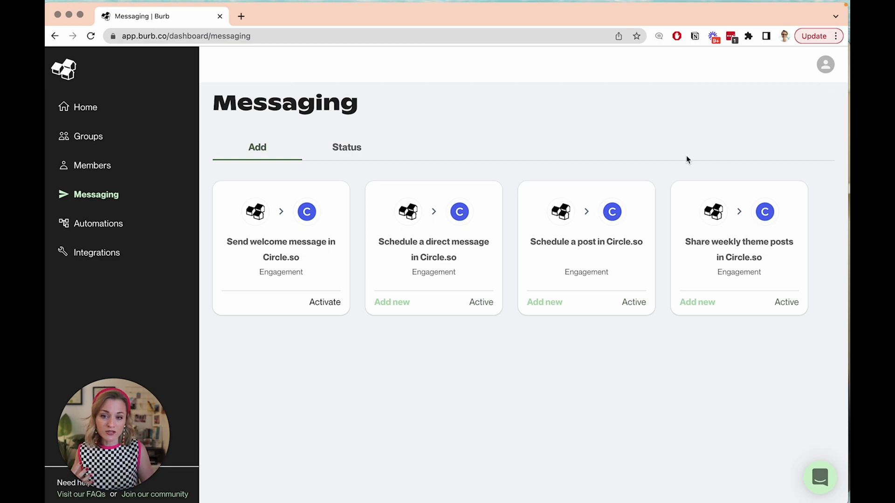
# - Review the status of the scheduled Circle.so posts and messages
pyautogui.click(349, 150)
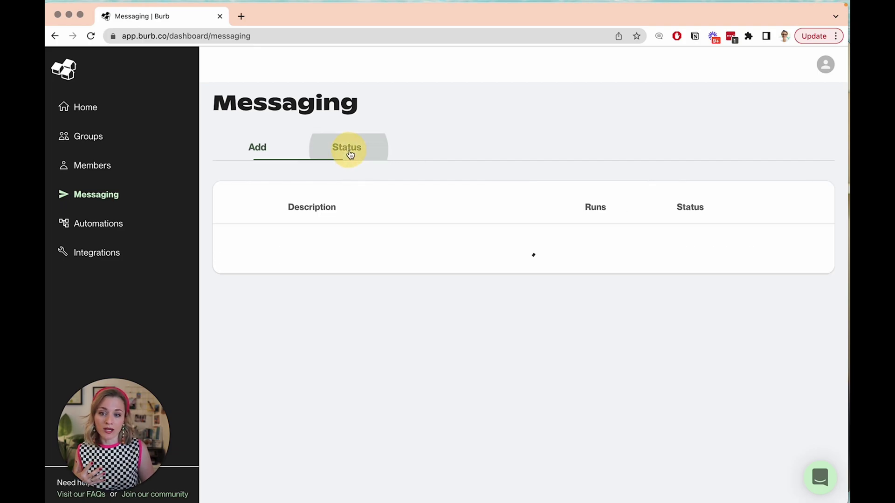
pyautogui.scroll(-5, 472, 302)
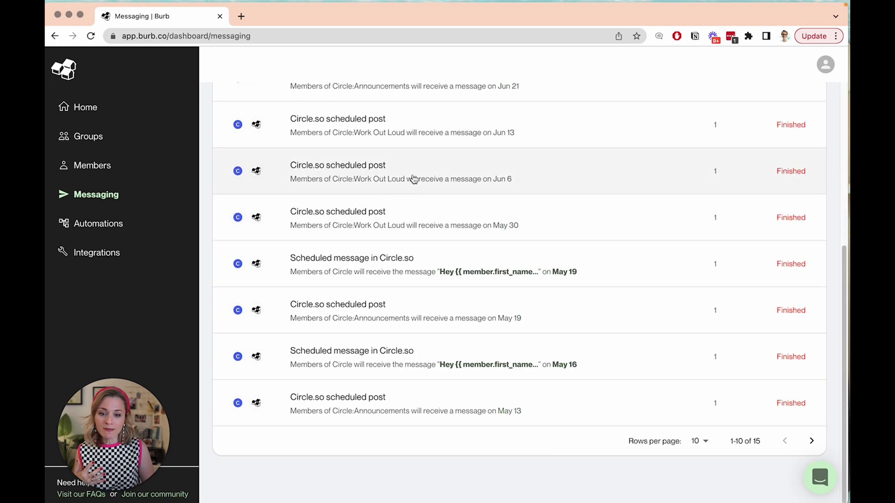
pyautogui.scroll(3, 405, 233)
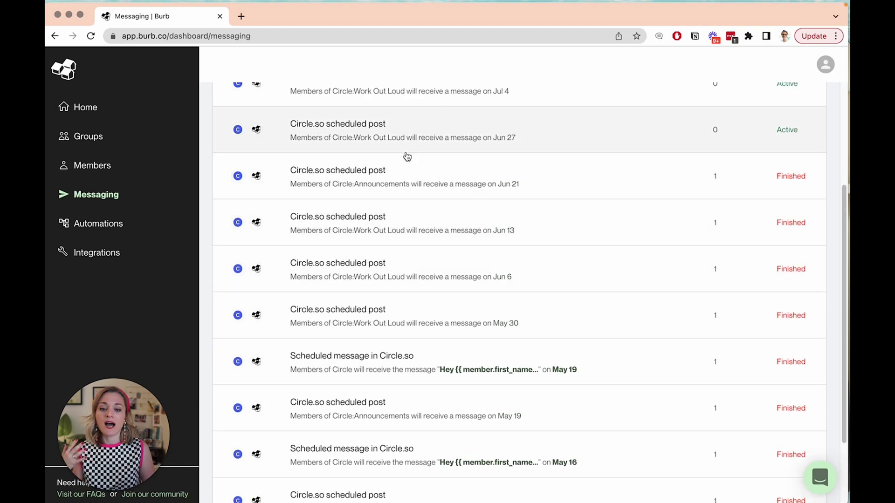
pyautogui.scroll(2, 415, 329)
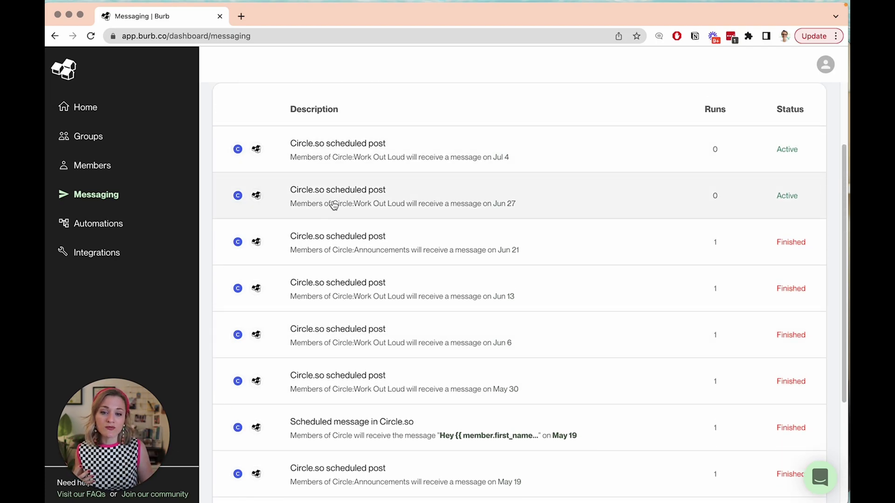
pyautogui.scroll(1, 334, 163)
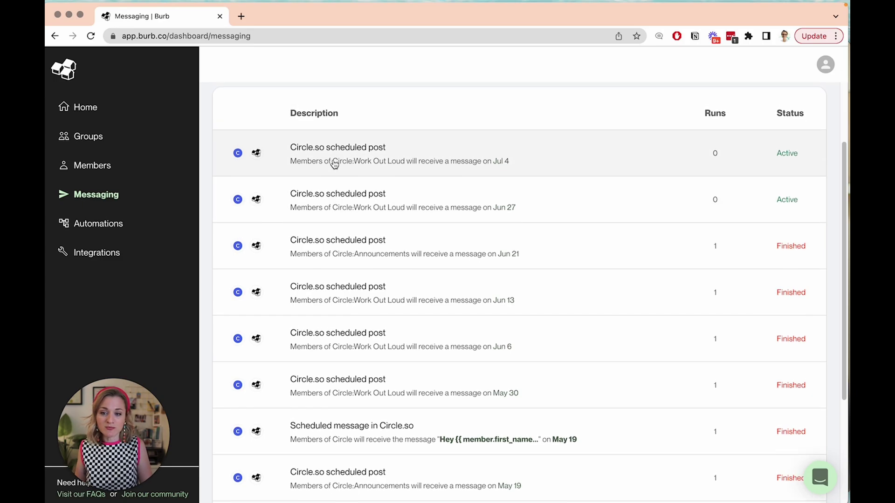
pyautogui.scroll(4, 334, 183)
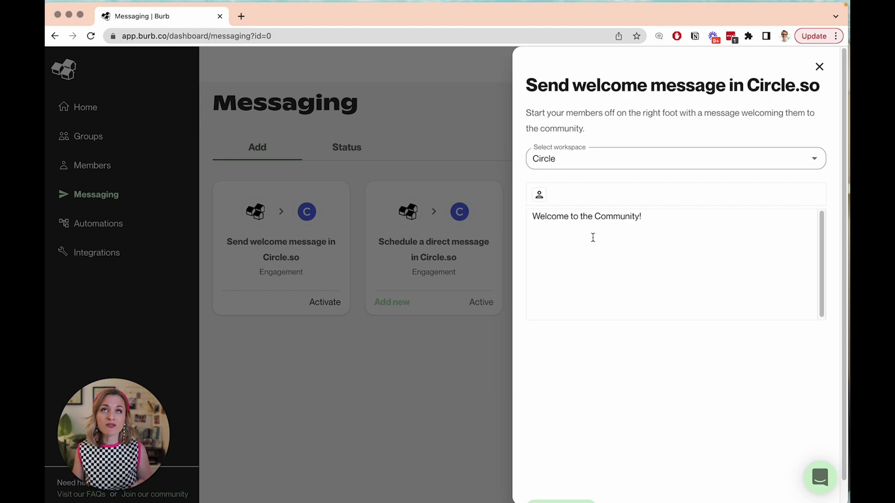
# - Choose Circle as the workspace for the welcome message and place the cursor at the end of its text
pyautogui.click(570, 159)
pyautogui.click(561, 189)
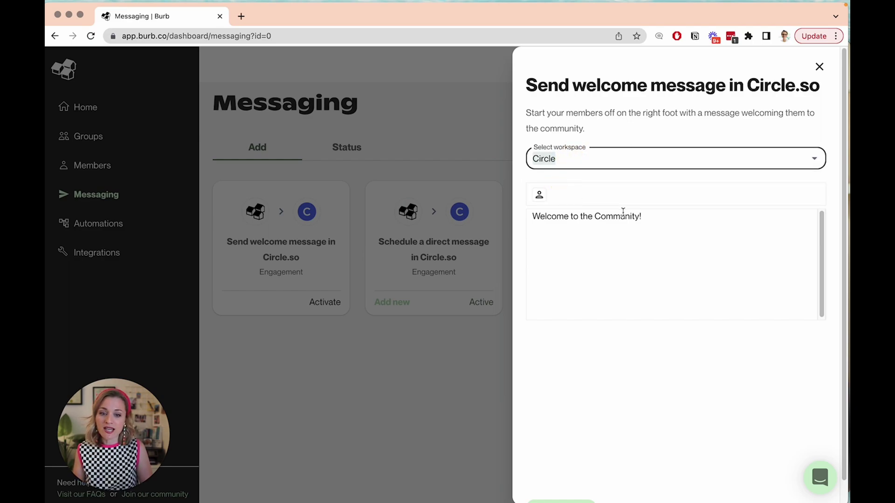
pyautogui.click(625, 215)
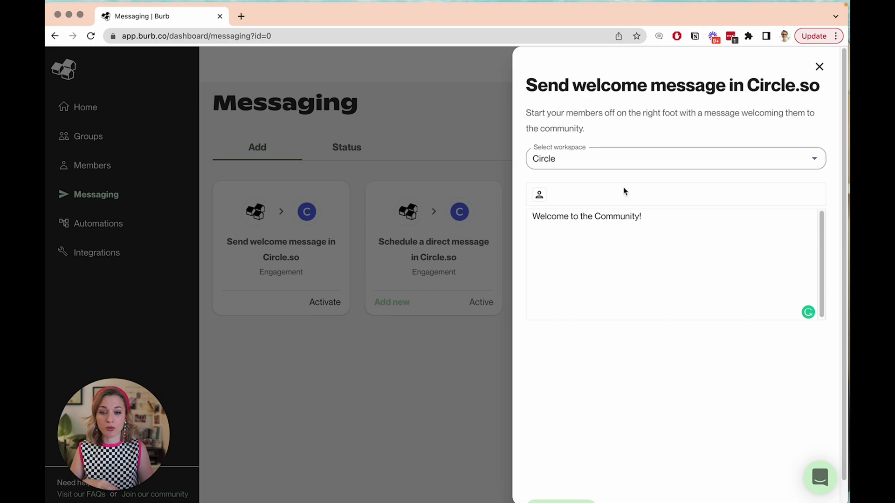
pyautogui.click(671, 217)
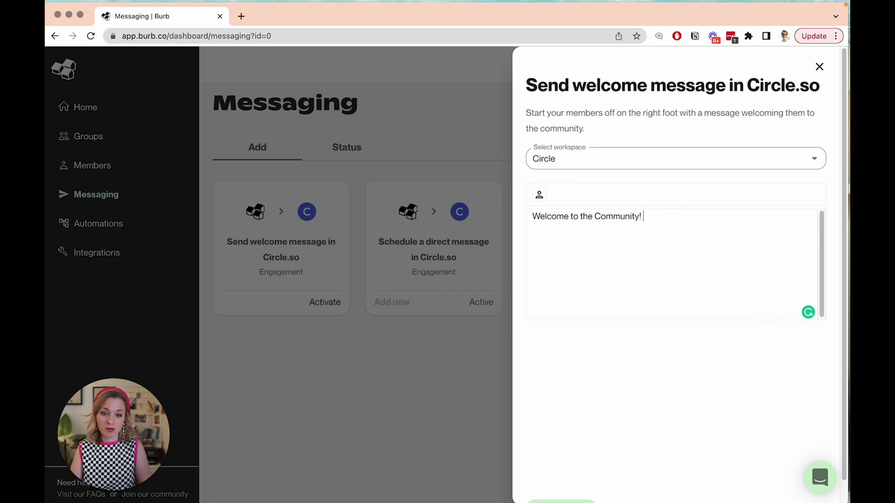
pyautogui.click(681, 250)
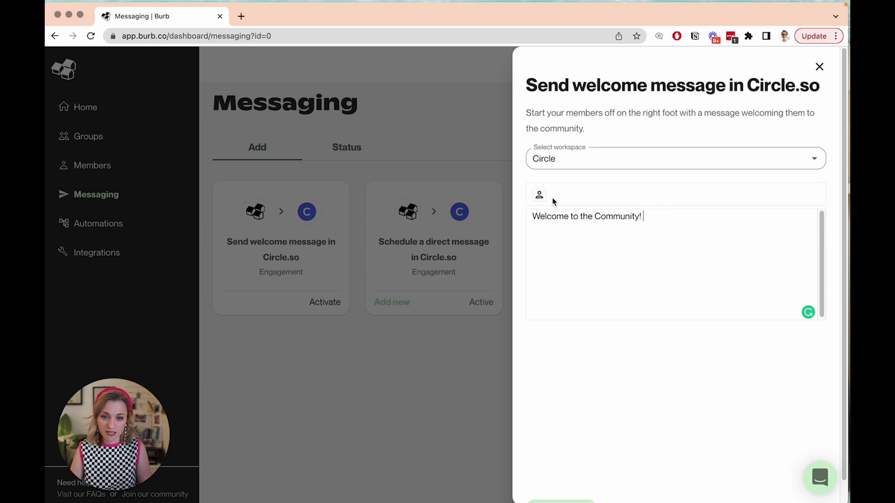
# - Look through the member placeholders available for the welcome message and close its setup form
pyautogui.click(539, 194)
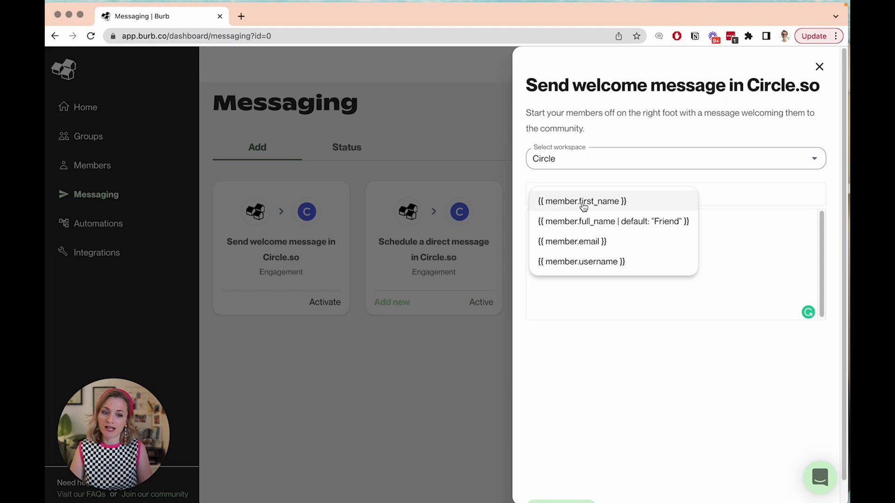
pyautogui.click(586, 207)
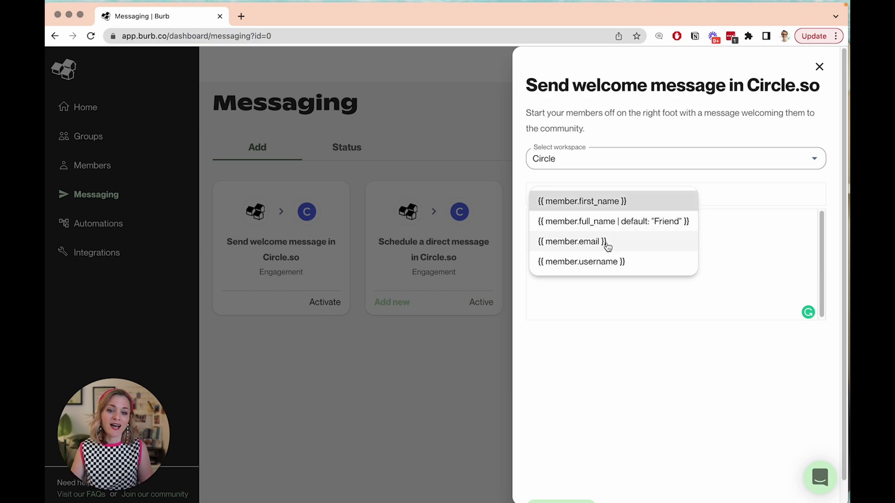
pyautogui.click(745, 252)
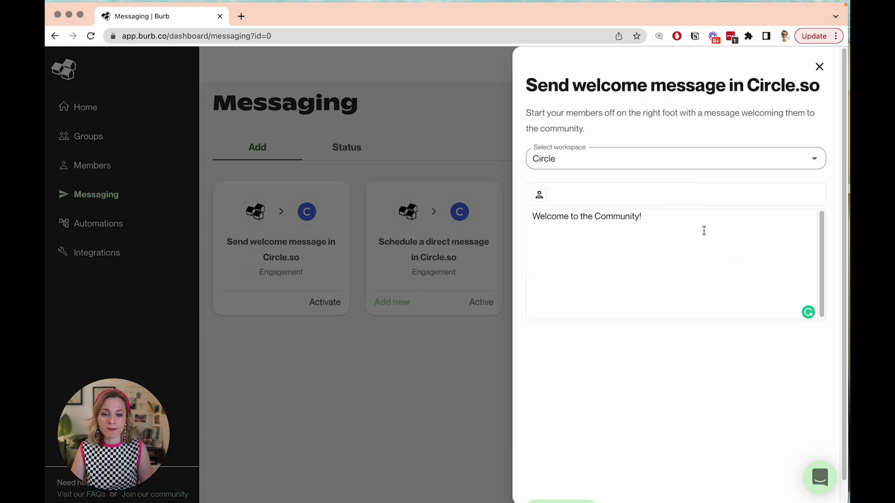
pyautogui.click(704, 230)
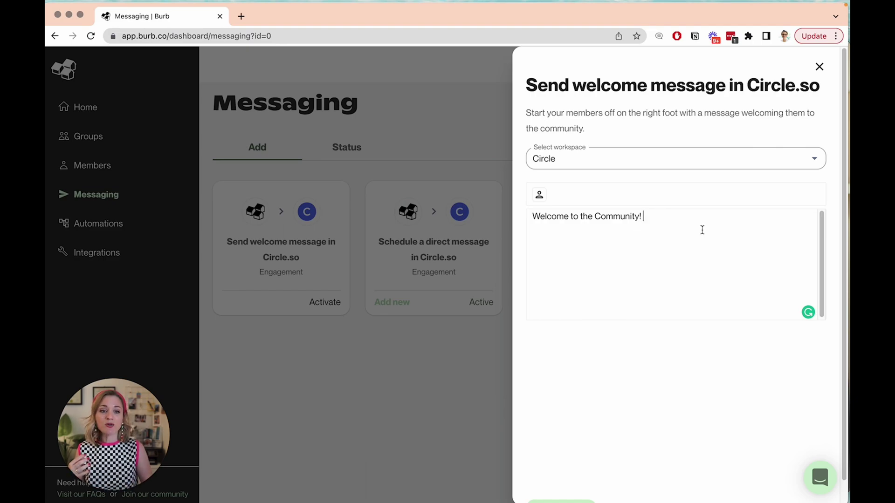
pyautogui.click(818, 67)
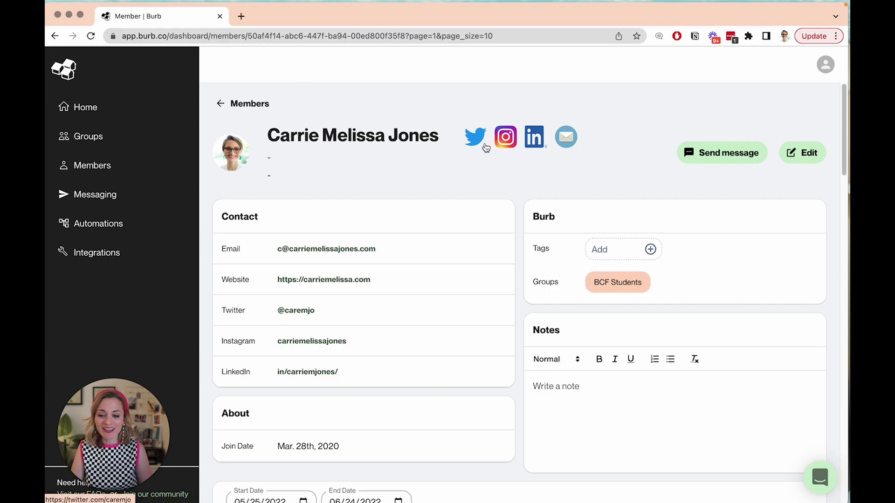
# - Create the tag "EST Time Zone" and add it to the open member's profile
pyautogui.click(624, 254)
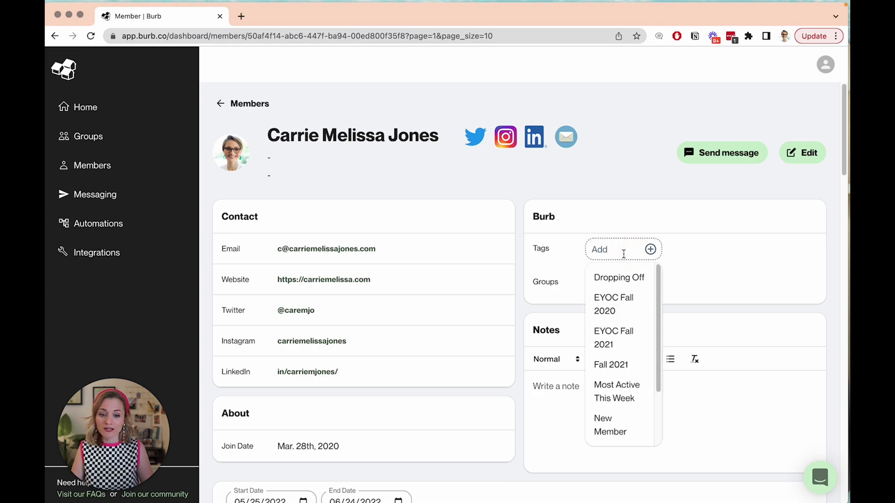
pyautogui.write('EST ')
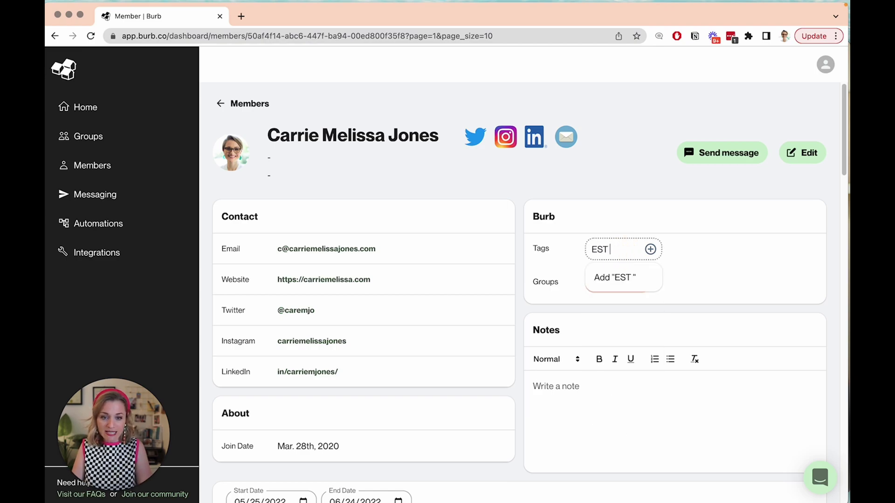
pyautogui.write('Time Zone')
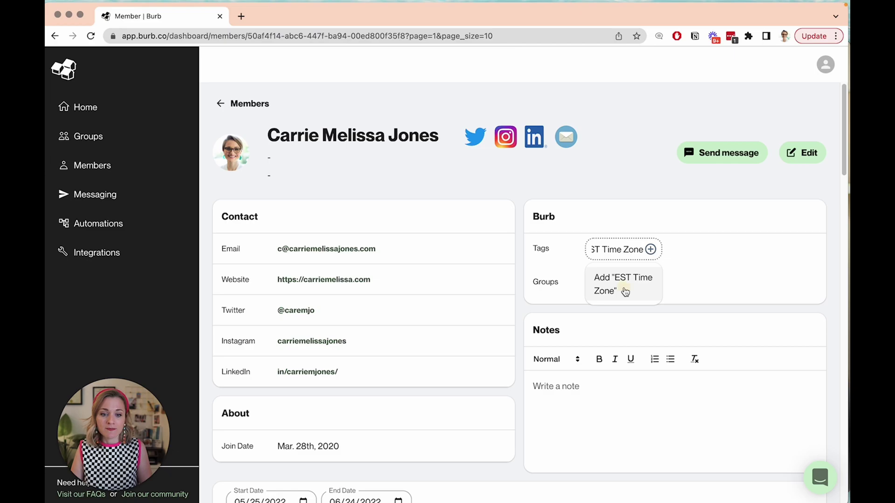
pyautogui.click(625, 287)
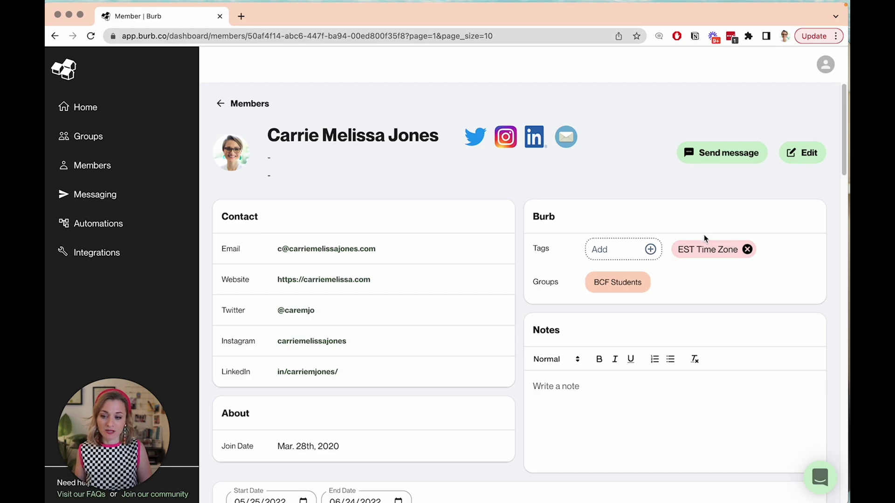
# - Create the tag "Newcomer" and add it to the member's profile
pyautogui.click(623, 251)
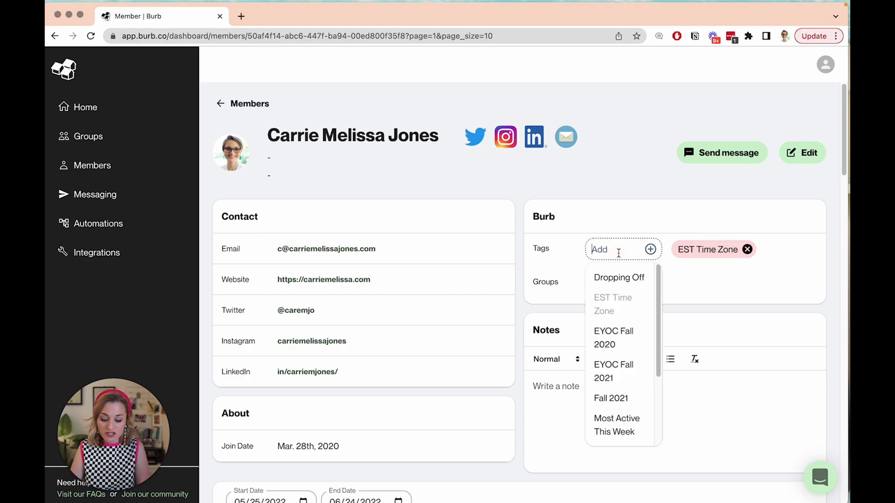
pyautogui.write('Newcomer')
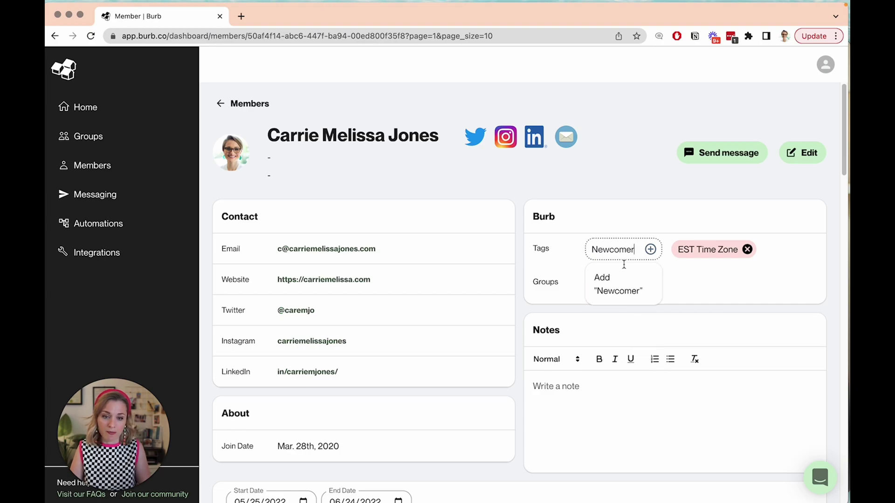
pyautogui.click(632, 290)
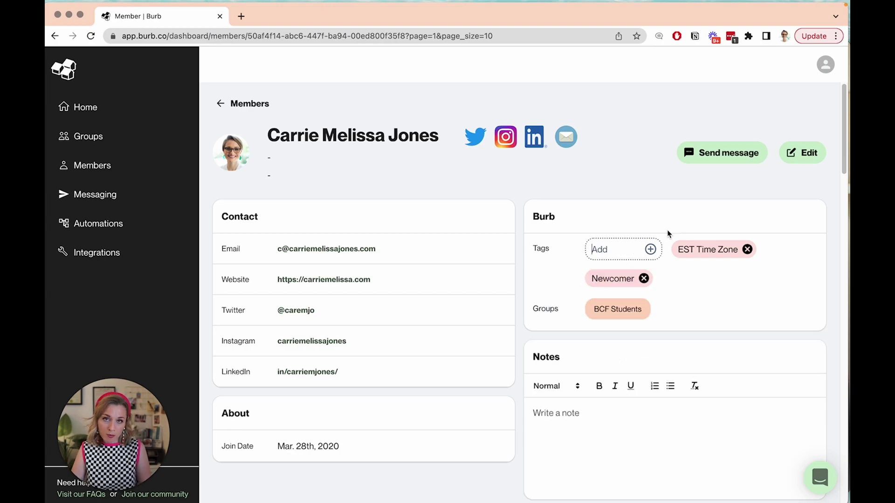
# - Create the tag "Dogs" and add it to the member's profile
pyautogui.click(629, 247)
pyautogui.click(629, 246)
pyautogui.write('Dogs')
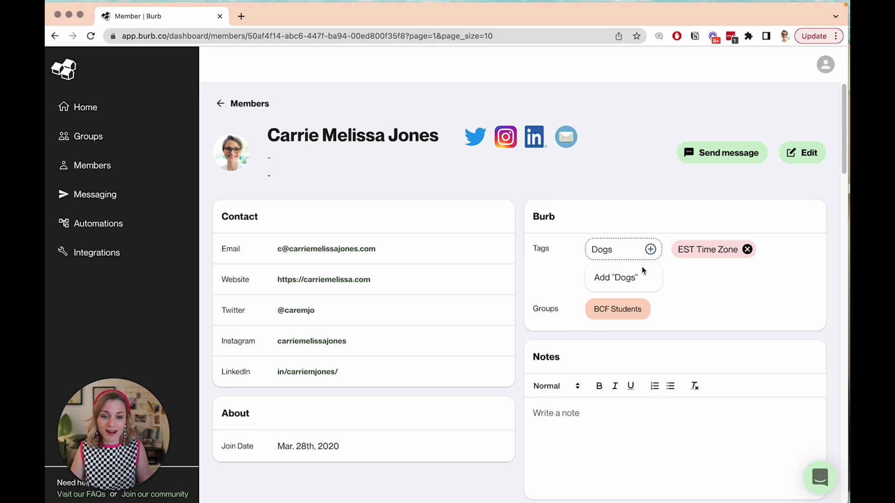
pyautogui.press('Return')
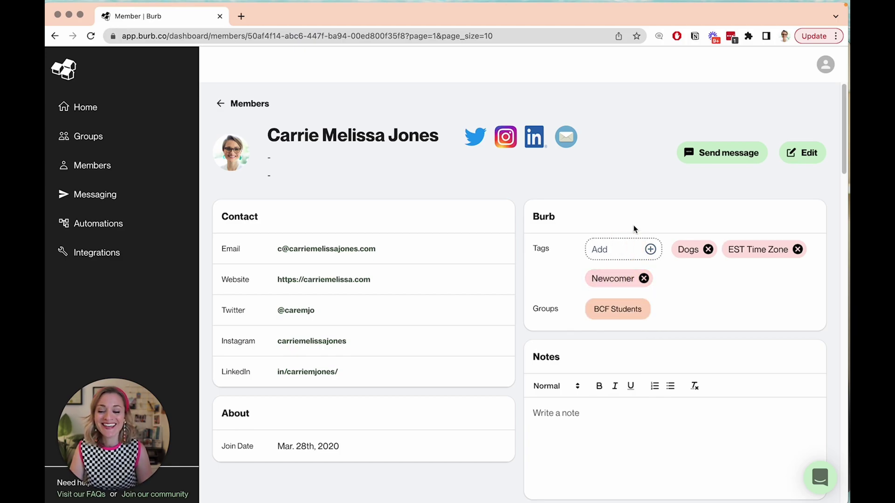